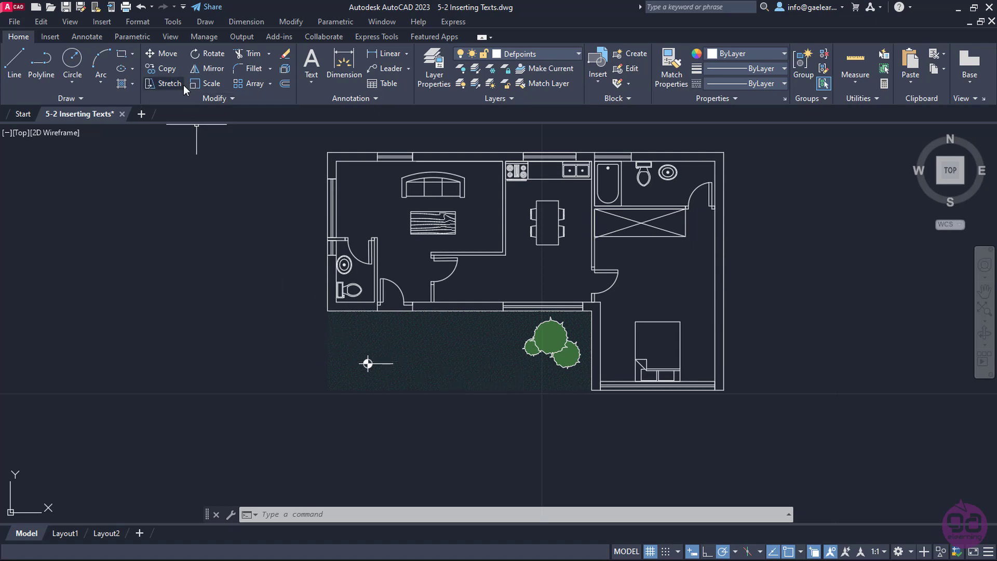
Step: Start the Multiline Text command from the Annotation panel's Text drop-down
click(307, 77)
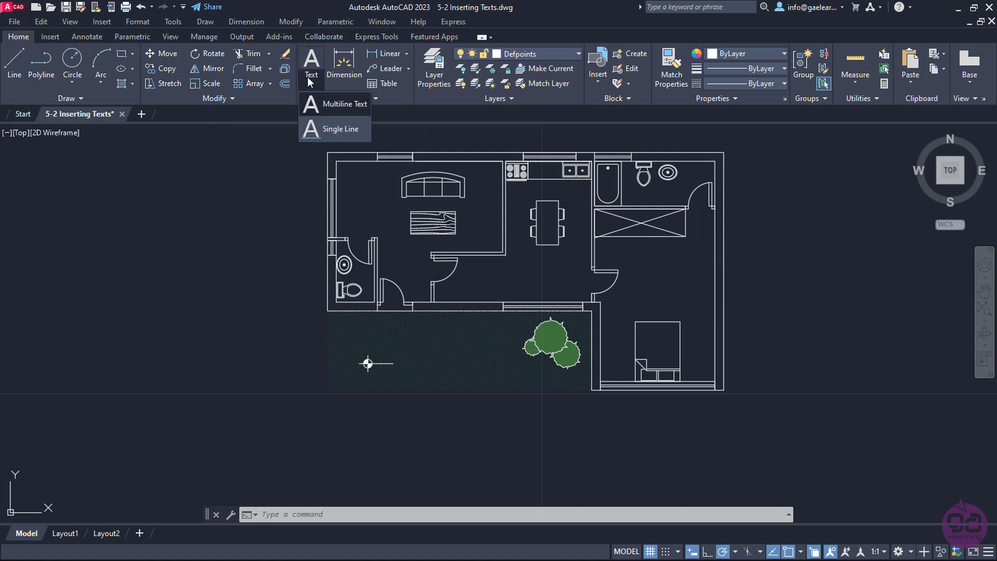
click(352, 108)
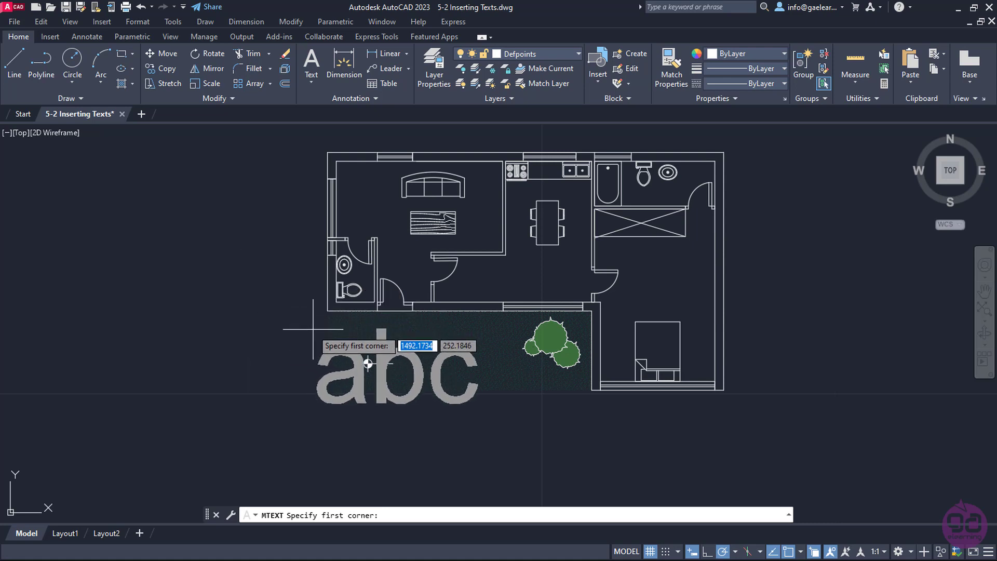
Step: Pan down and pick the MTEXT first corner just below the garden's lower-left edge
middle_drag(317, 327, 345, 260)
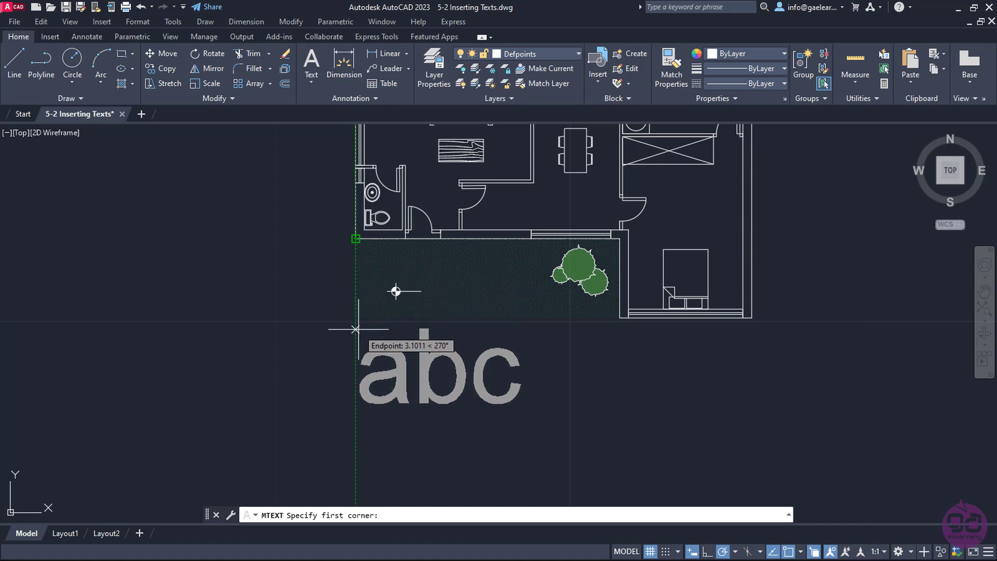
click(355, 330)
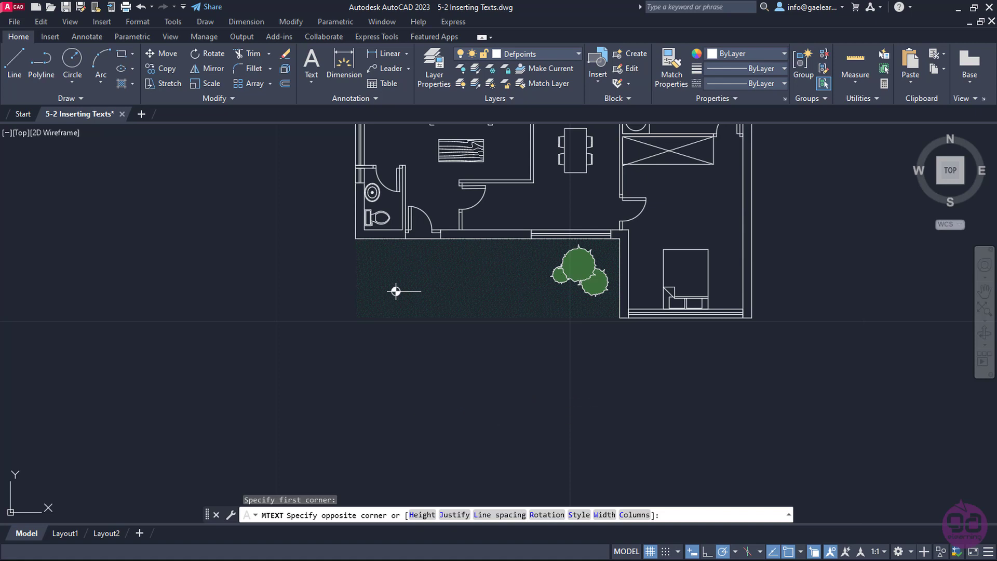
Step: Draw the text box below the garden and type '1st' and 'Floor' on two lines
click(488, 402)
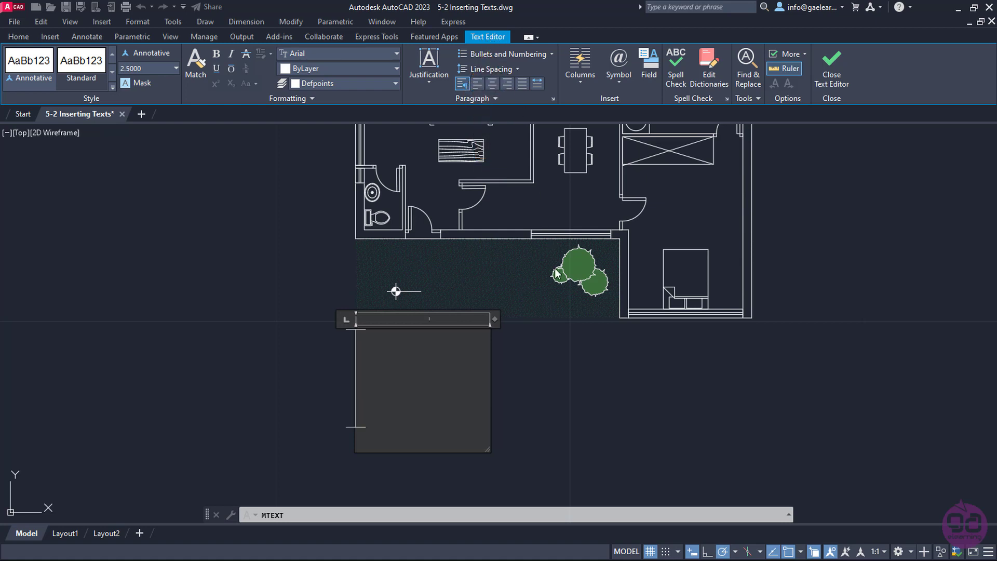
text(1st)
key(Return)
text(Fl)
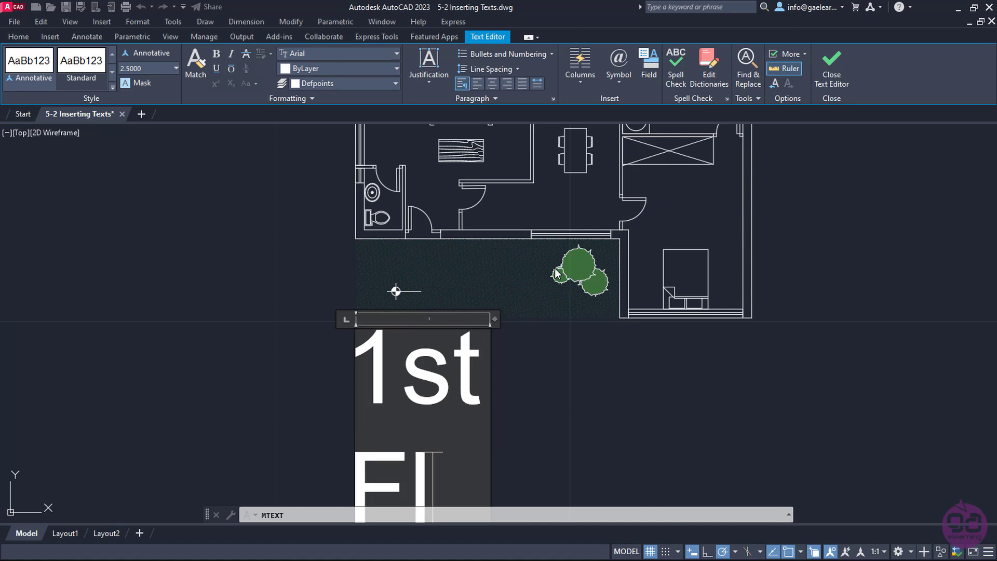
text(oor)
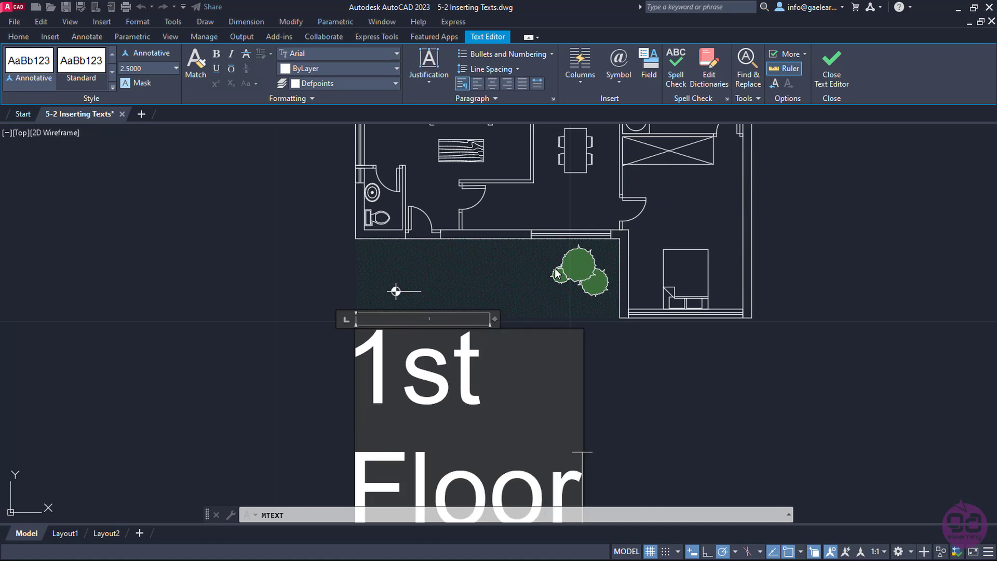
middle_drag(606, 400, 601, 306)
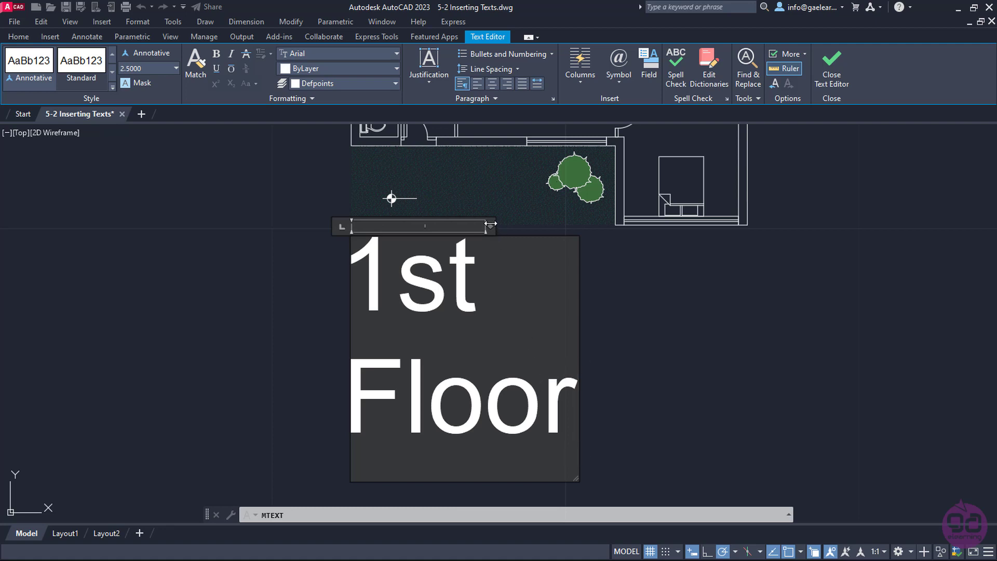
Step: Put '1st Floor' on one line at text height 0.1500, then narrow the box to fit
drag(490, 224, 773, 242)
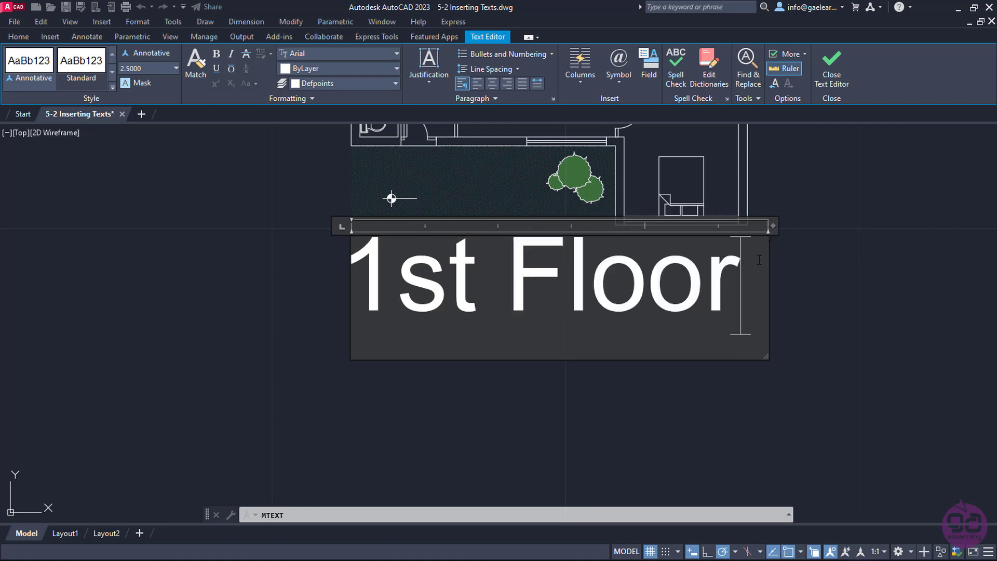
drag(747, 261, 343, 264)
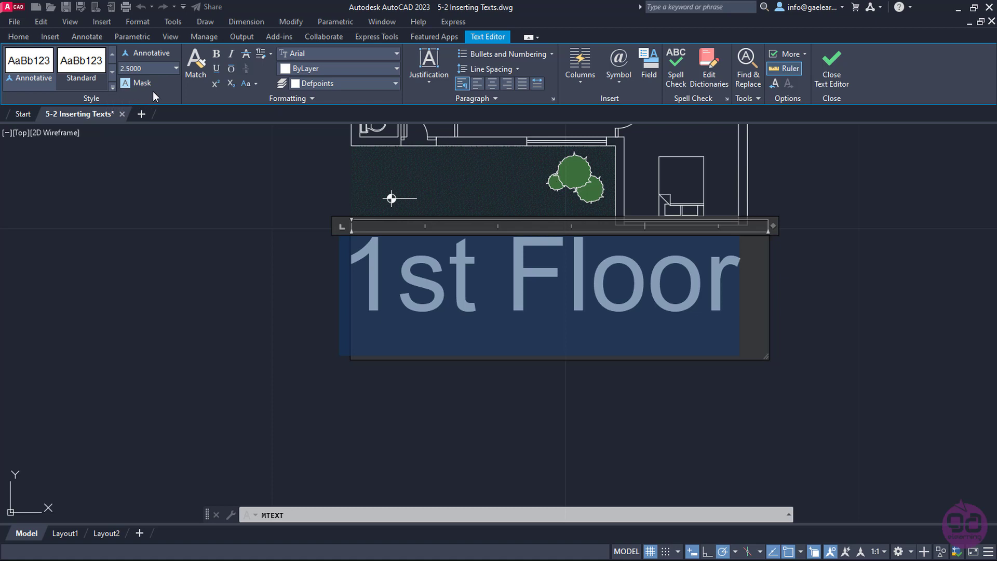
click(134, 68)
key(BackSpace)
text(0.1500)
key(Return)
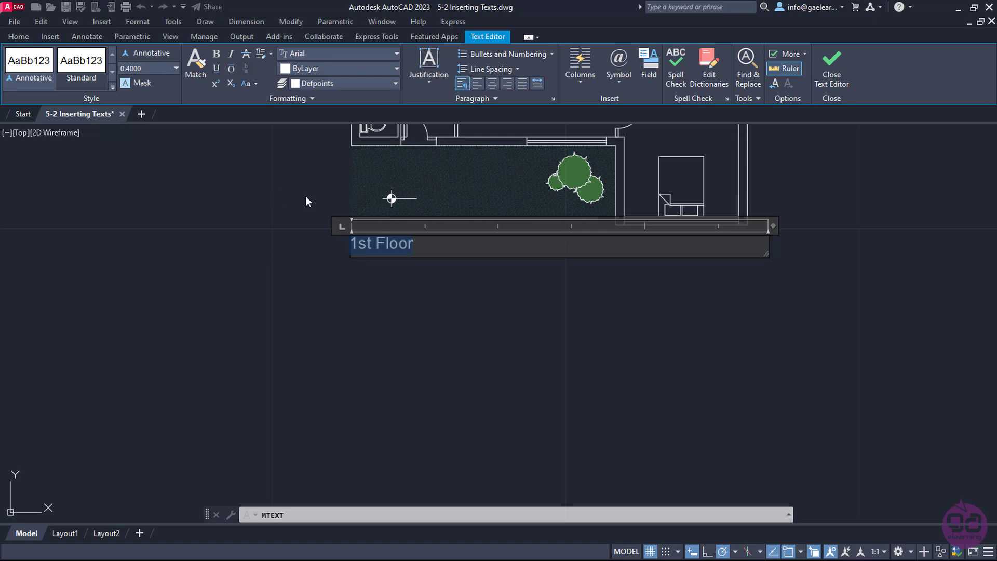
drag(773, 226, 427, 240)
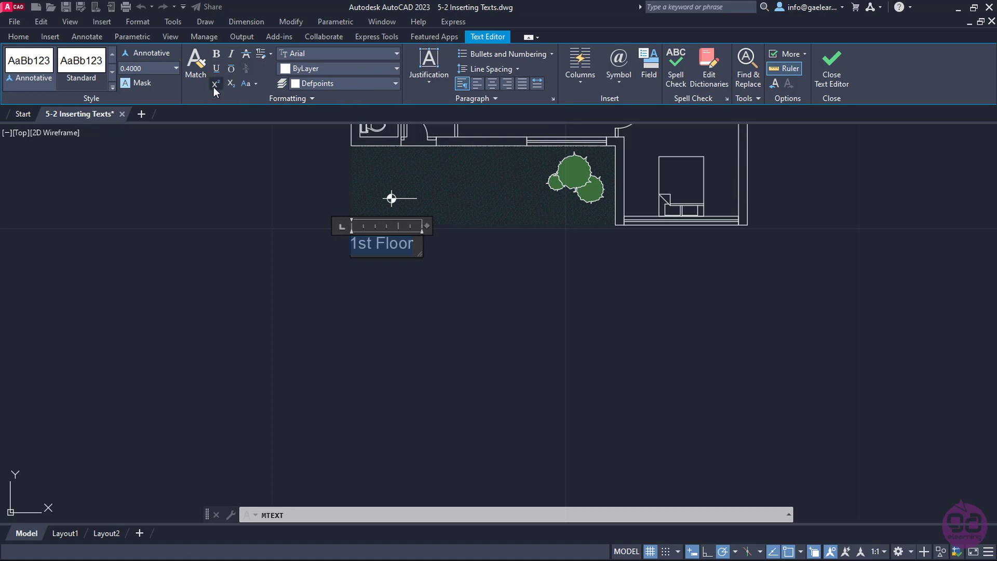
Step: Make the label italic Calibri, coloured grey 147,149,152, on layer 0
click(231, 59)
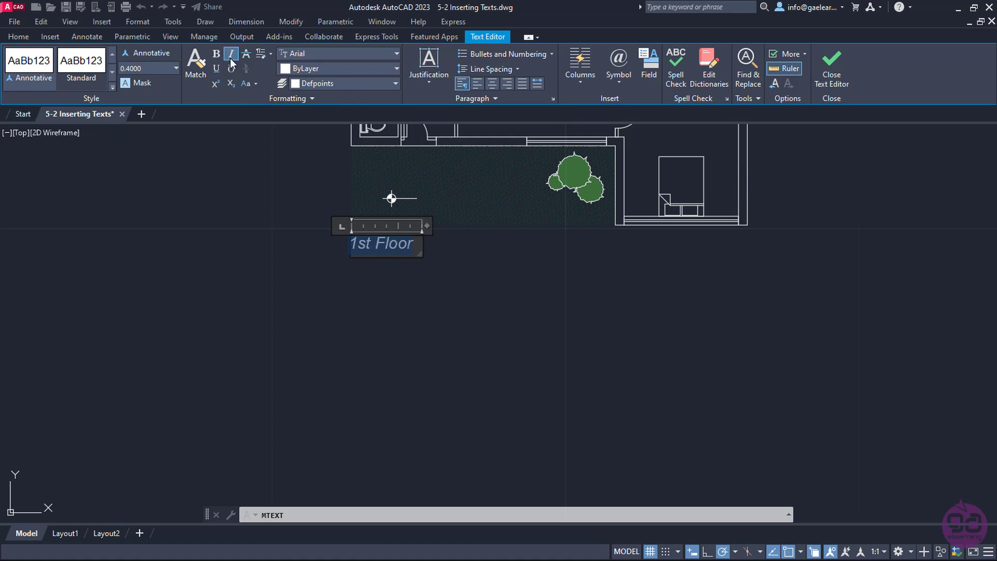
click(295, 52)
scroll(298, 56, down, 4)
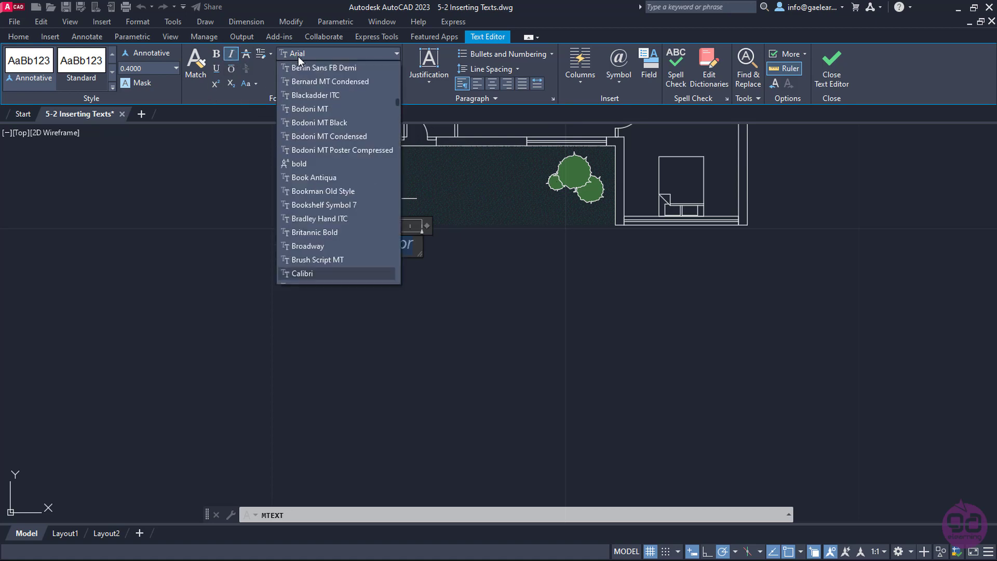
click(307, 273)
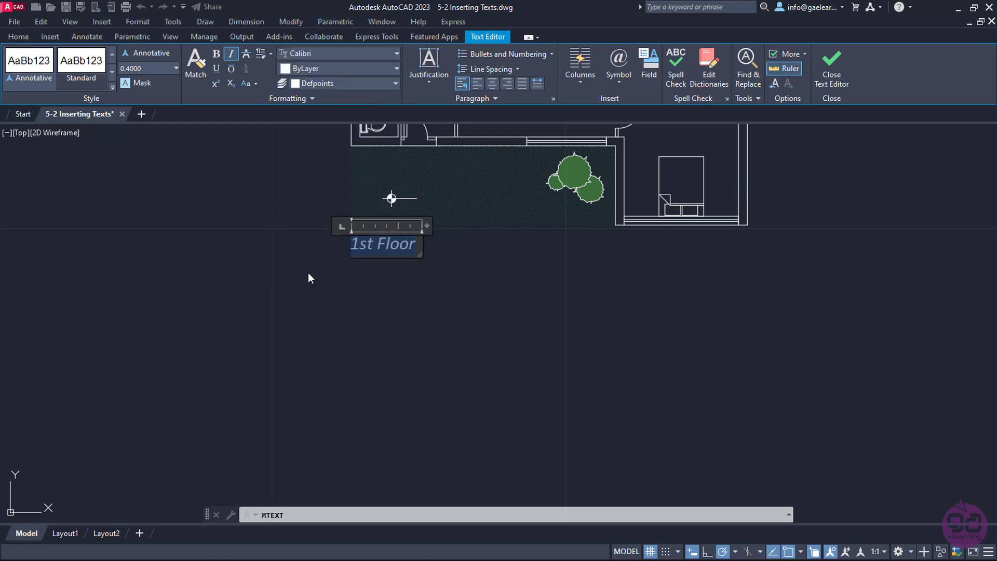
click(338, 68)
click(286, 135)
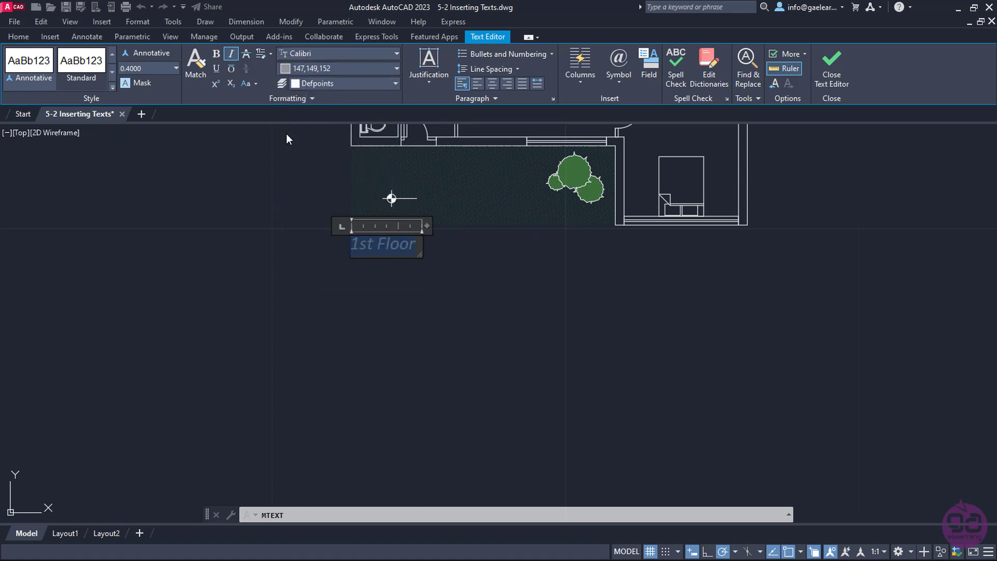
click(363, 85)
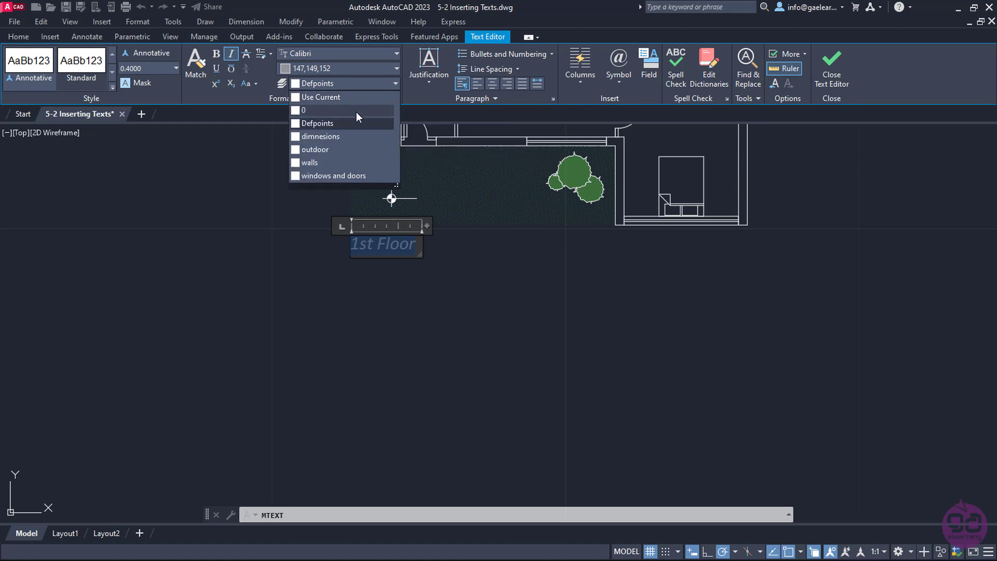
click(357, 111)
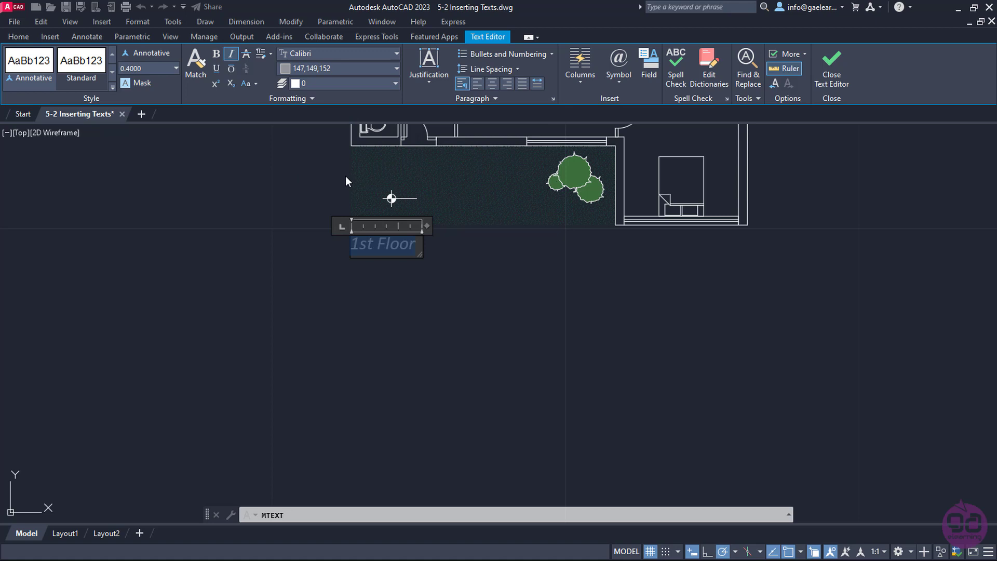
Step: Raise the 'st' in '1st' to superscript
click(385, 243)
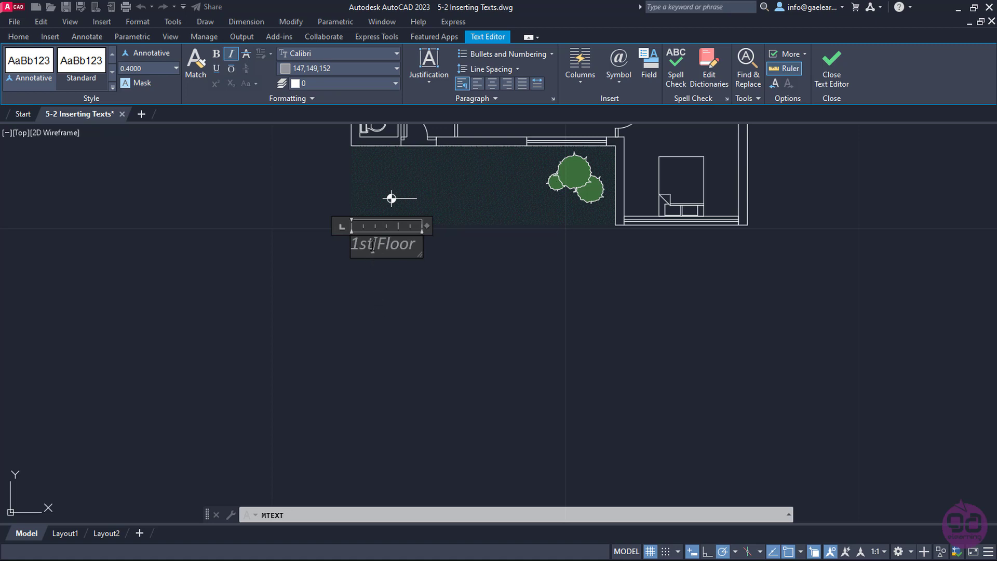
drag(374, 244, 363, 244)
click(216, 85)
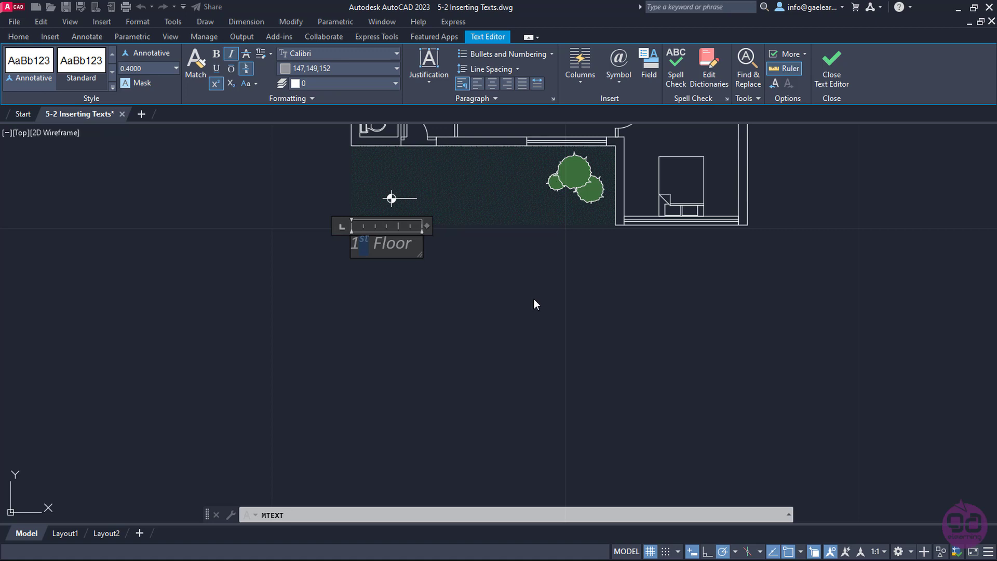
Step: Commit the '1st Floor' label, reopen it for editing, then exit the editor again
click(843, 80)
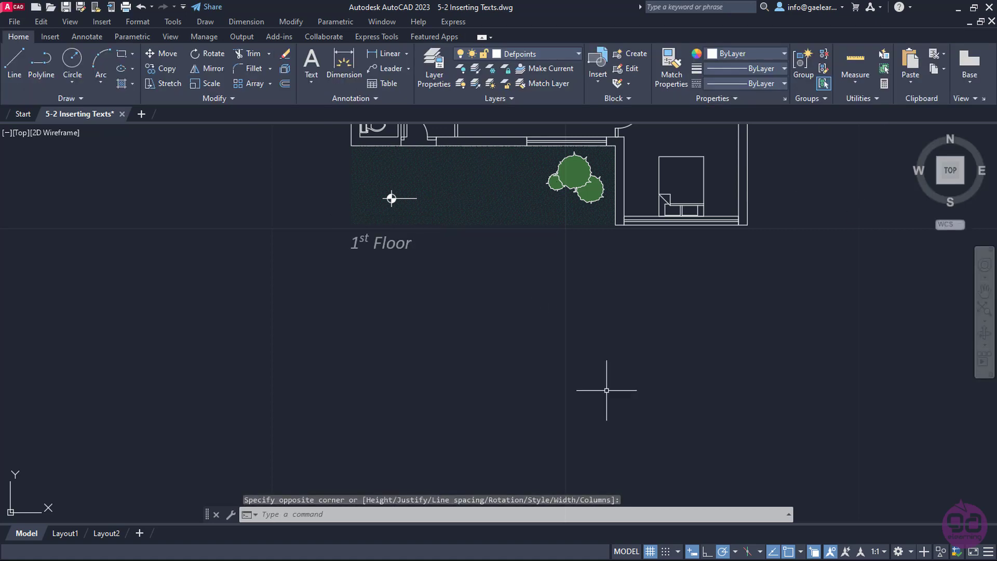
double_click(398, 244)
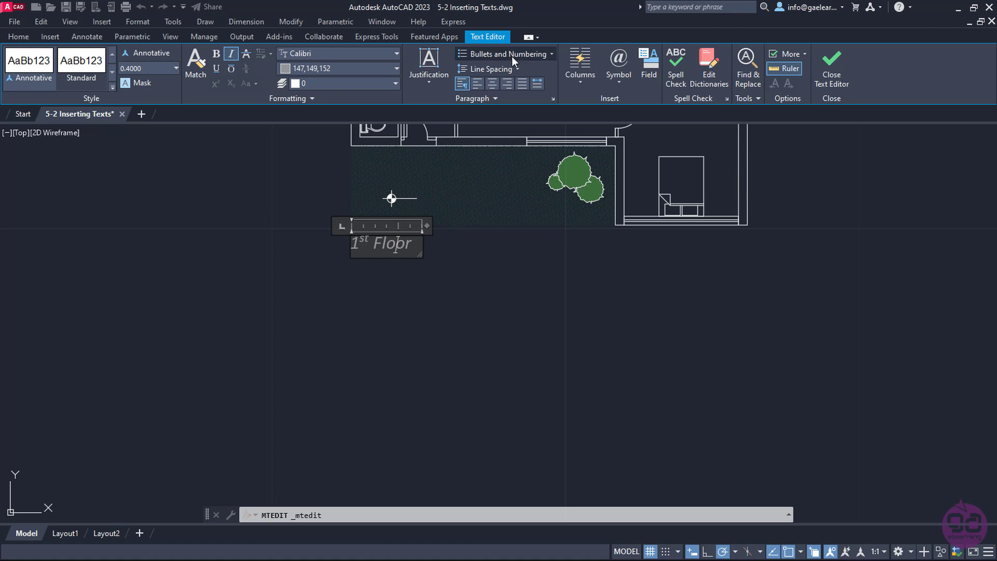
click(633, 286)
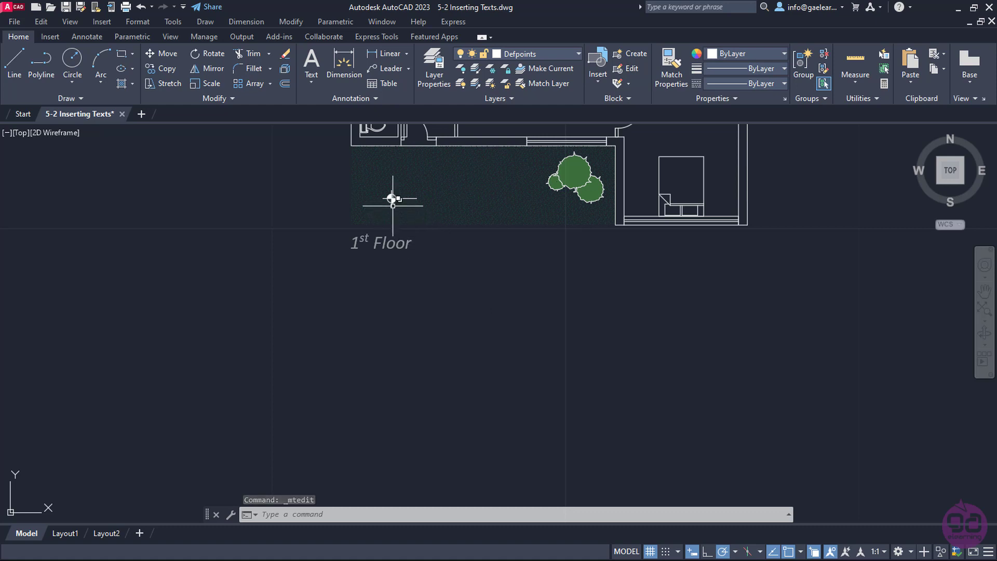
Step: Zoom in and pan for a close-up of the garden elevation symbol and '1st Floor' label
scroll(392, 198, up, 4)
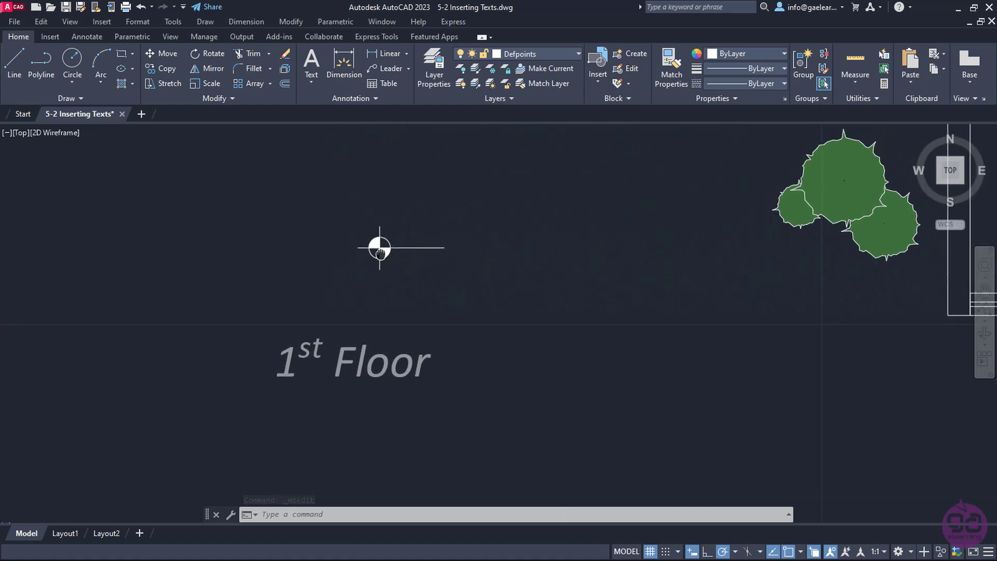
middle_drag(377, 254, 340, 331)
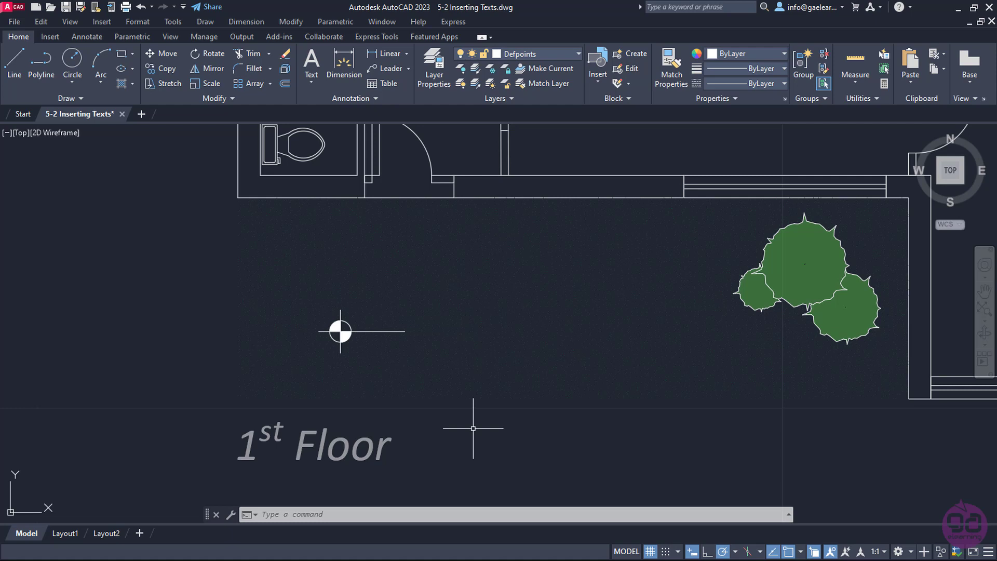
Step: Start Multiline Text and draw a text box just above the garden elevation symbol
click(317, 89)
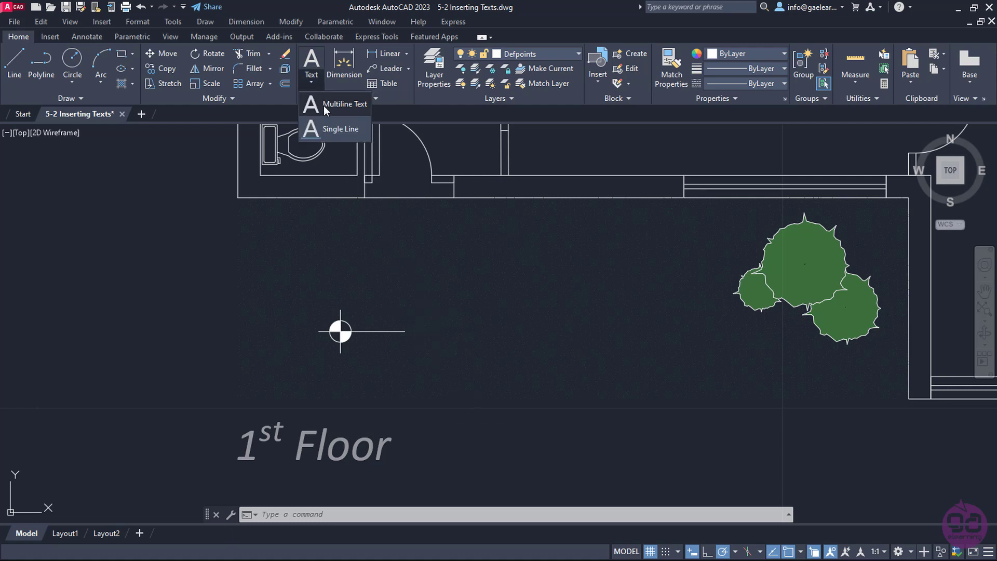
click(324, 106)
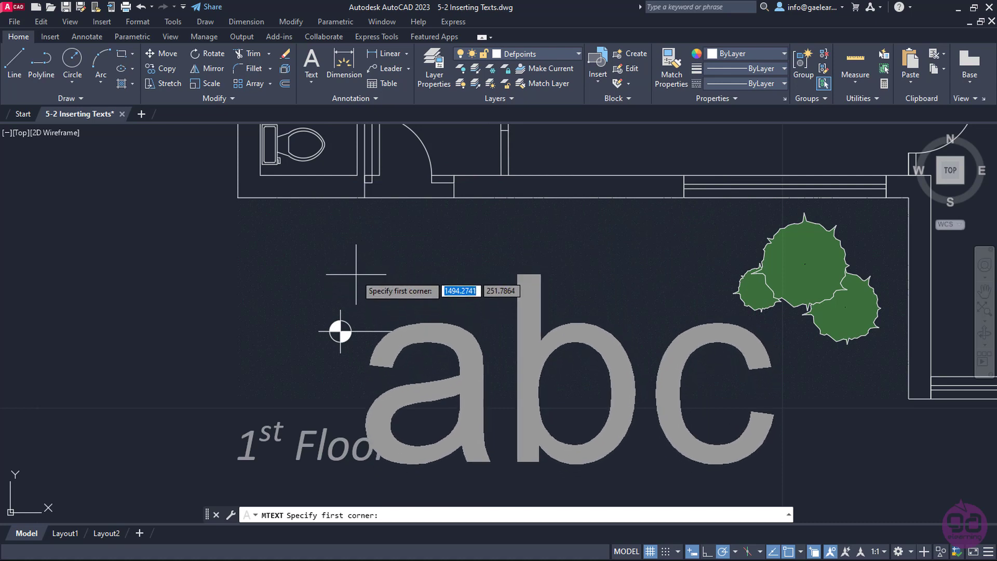
click(356, 274)
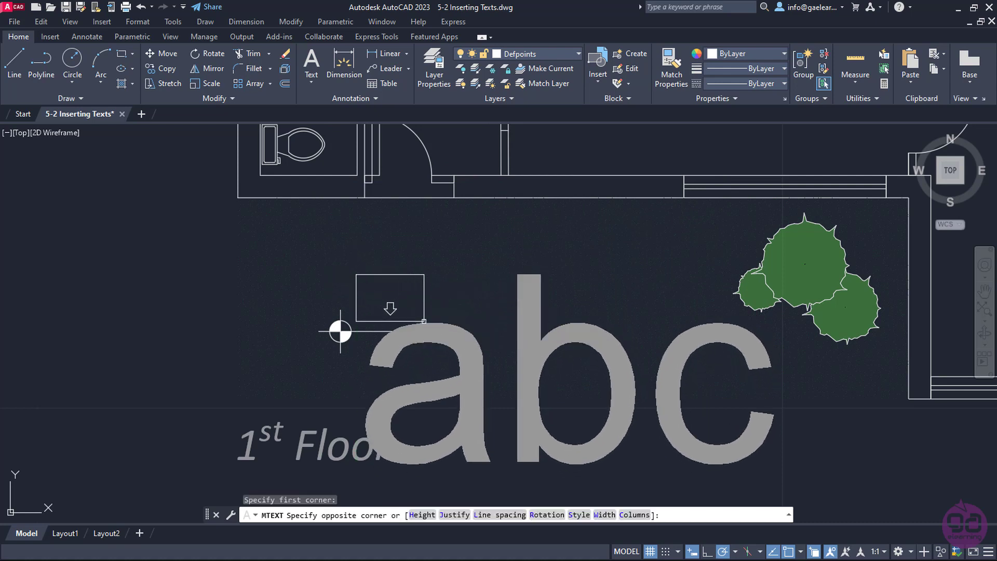
click(423, 320)
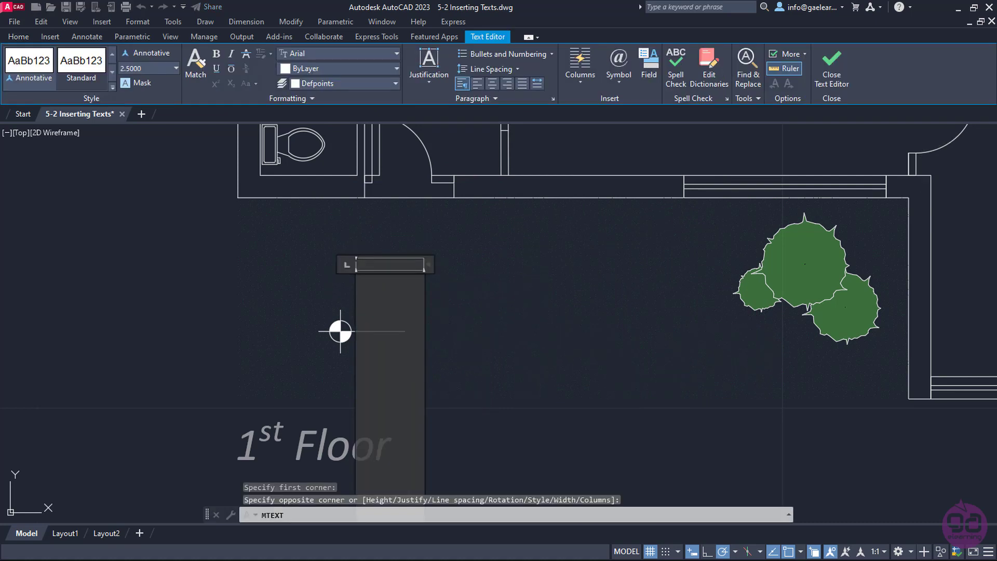
Step: Insert the ± symbol, type 0.00, and set the text height to 0.15
click(616, 76)
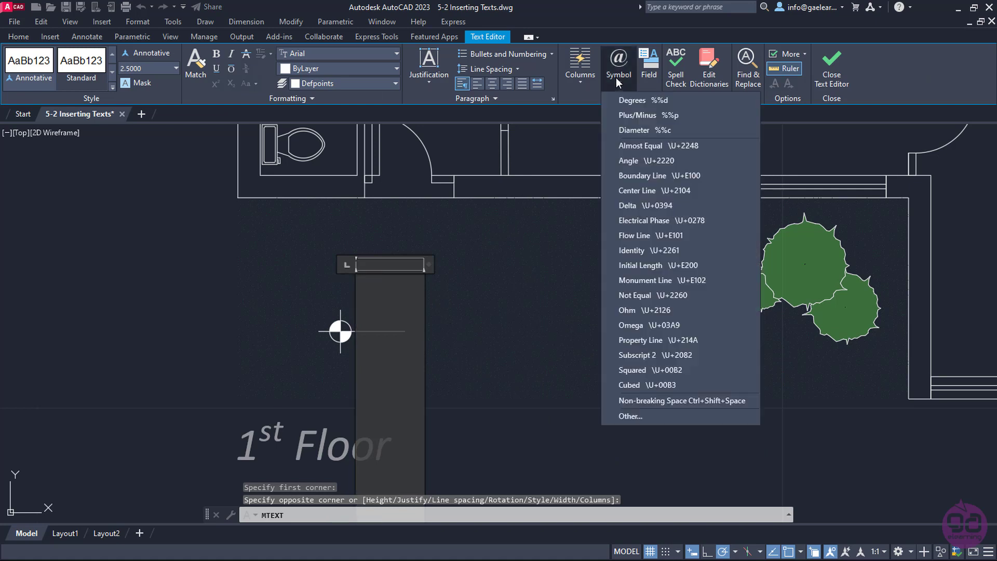
click(625, 116)
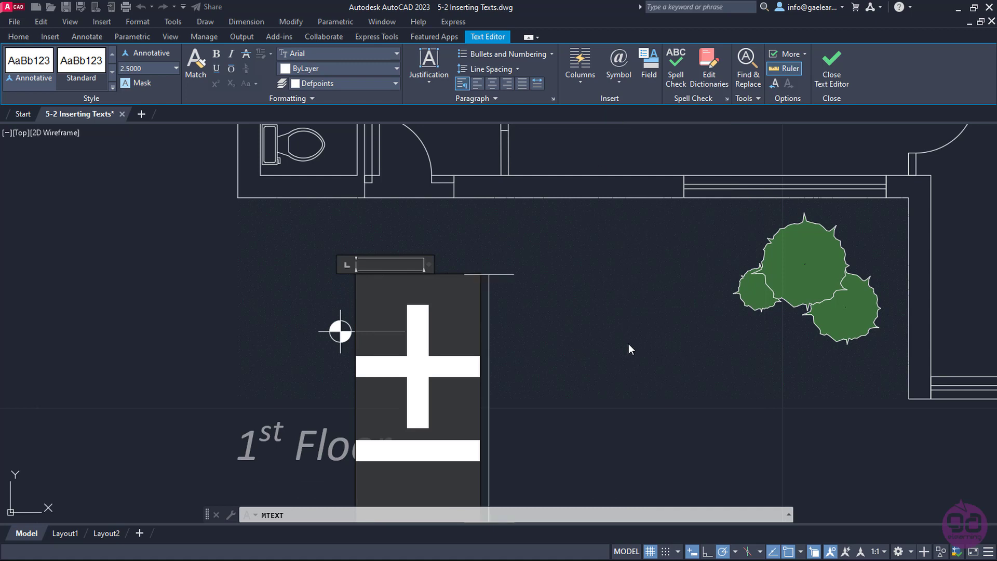
text(0.00)
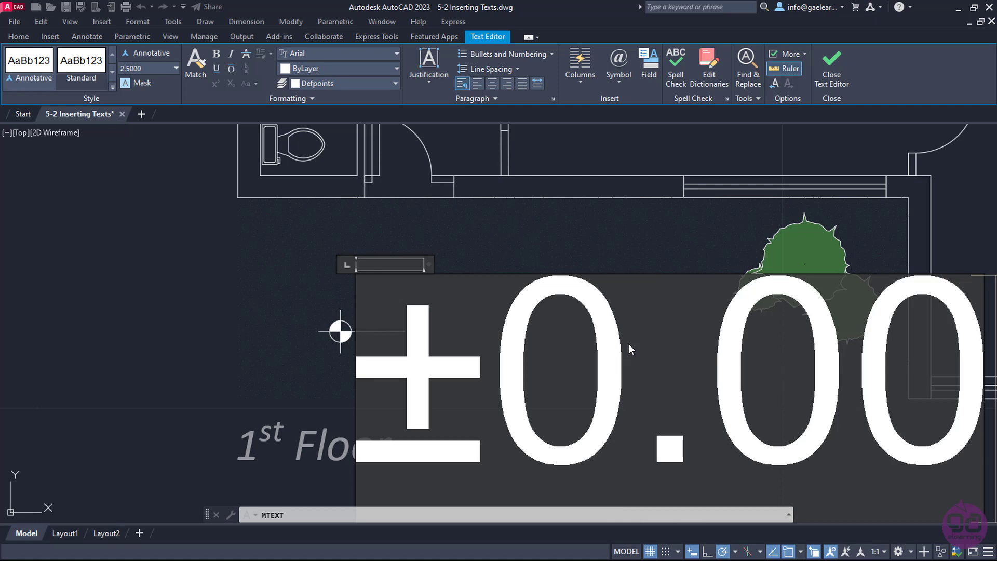
drag(970, 463, 374, 454)
click(156, 69)
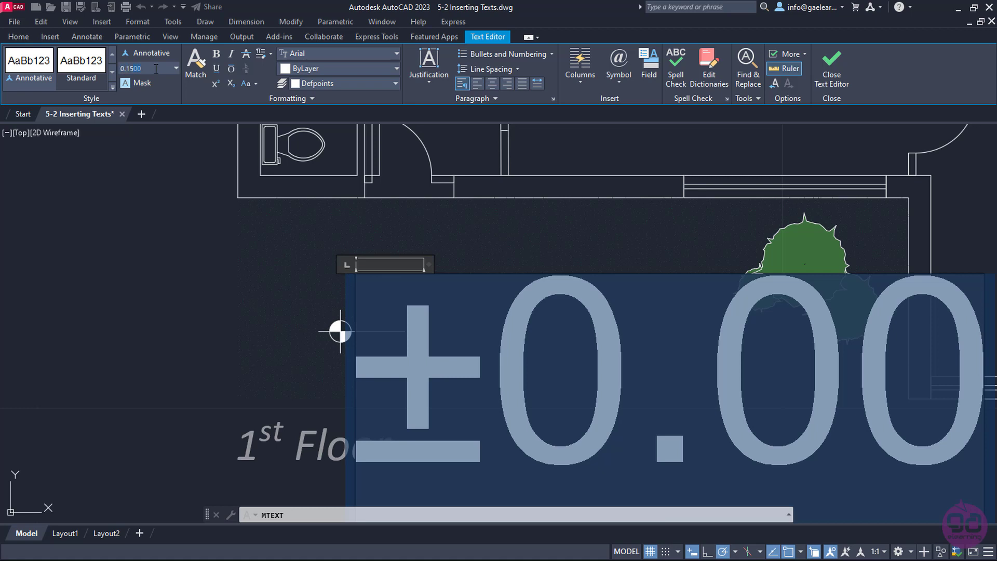
text(0.15)
key(Return)
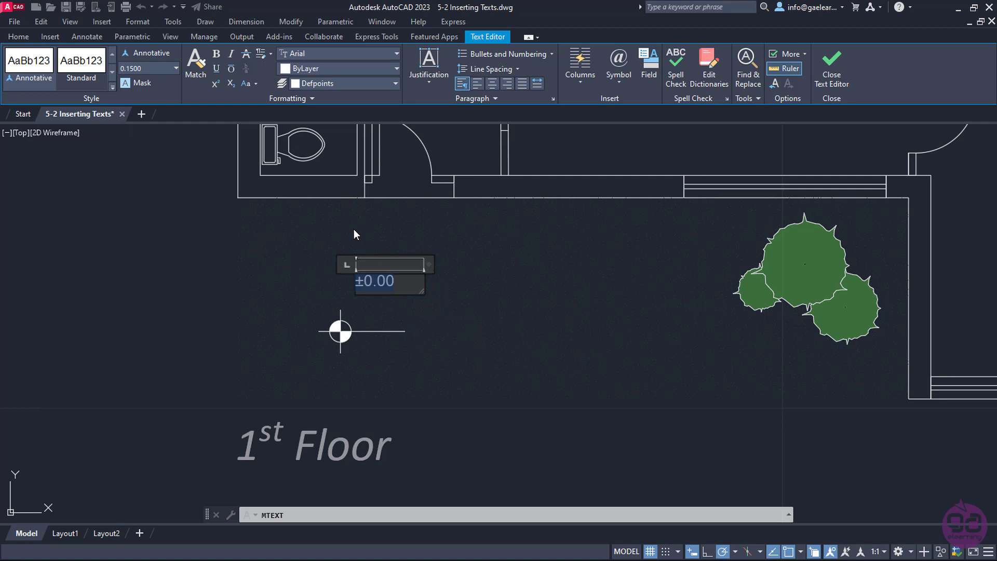
click(395, 281)
click(617, 83)
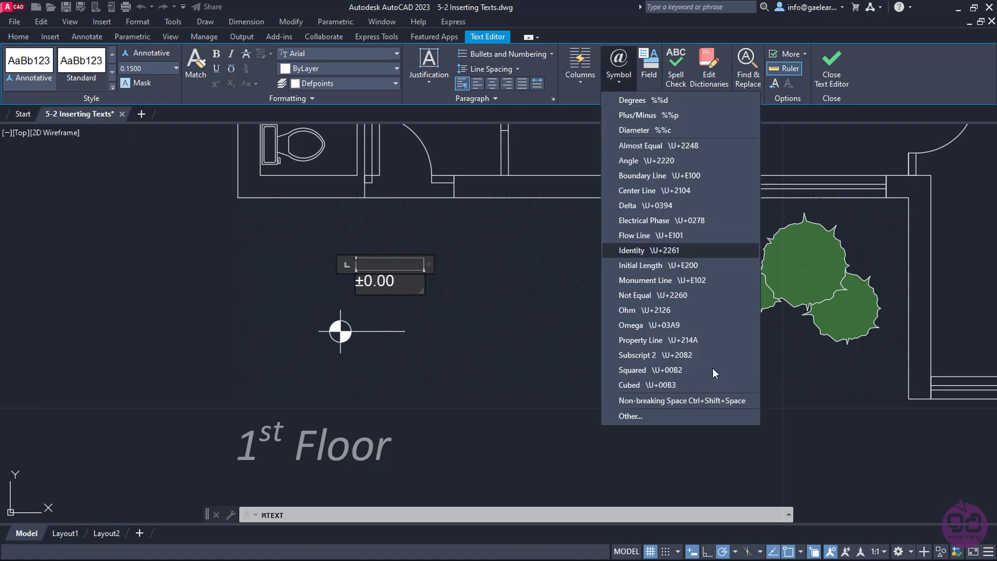
click(664, 418)
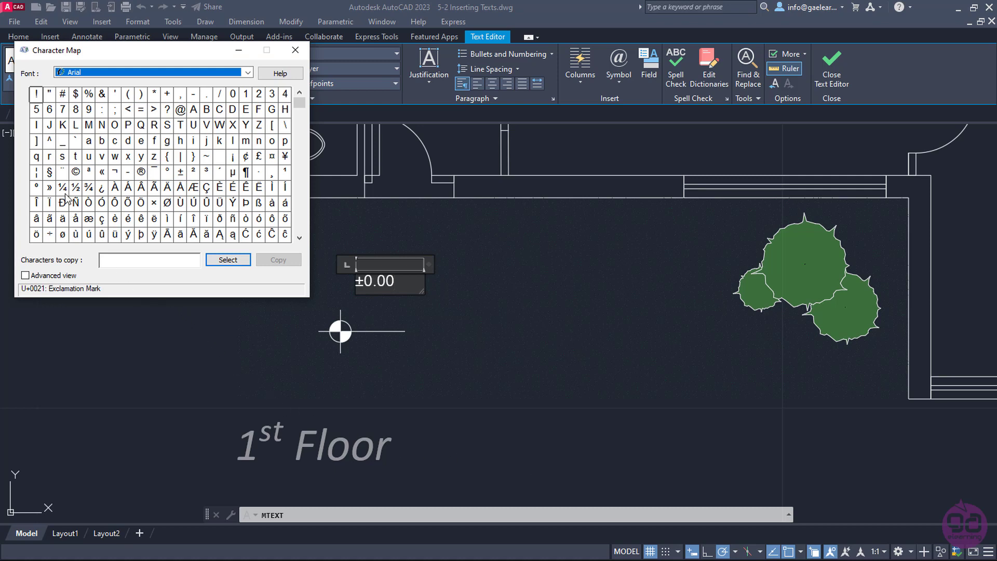
click(300, 238)
click(300, 238)
click(300, 237)
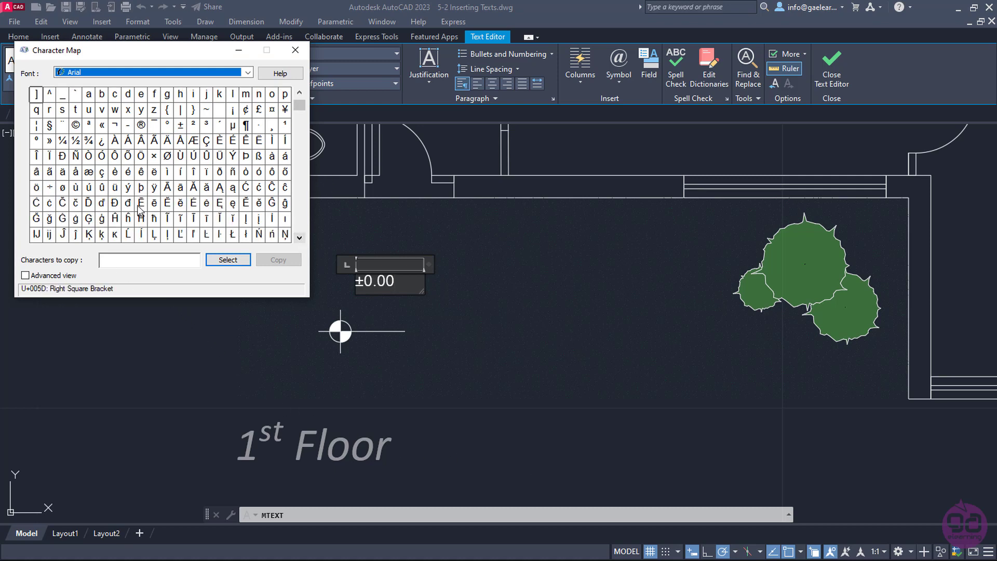
click(141, 124)
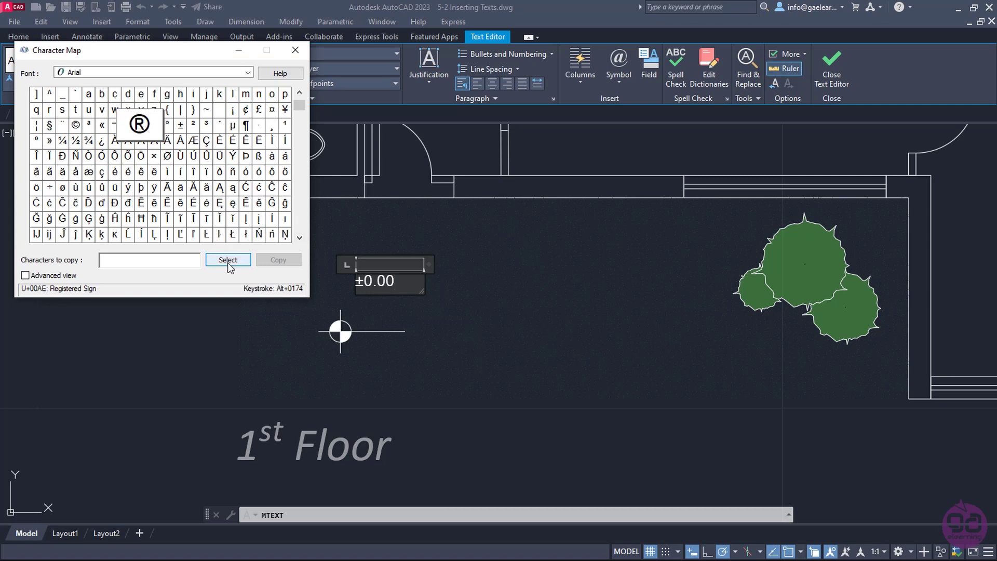
click(228, 260)
click(277, 259)
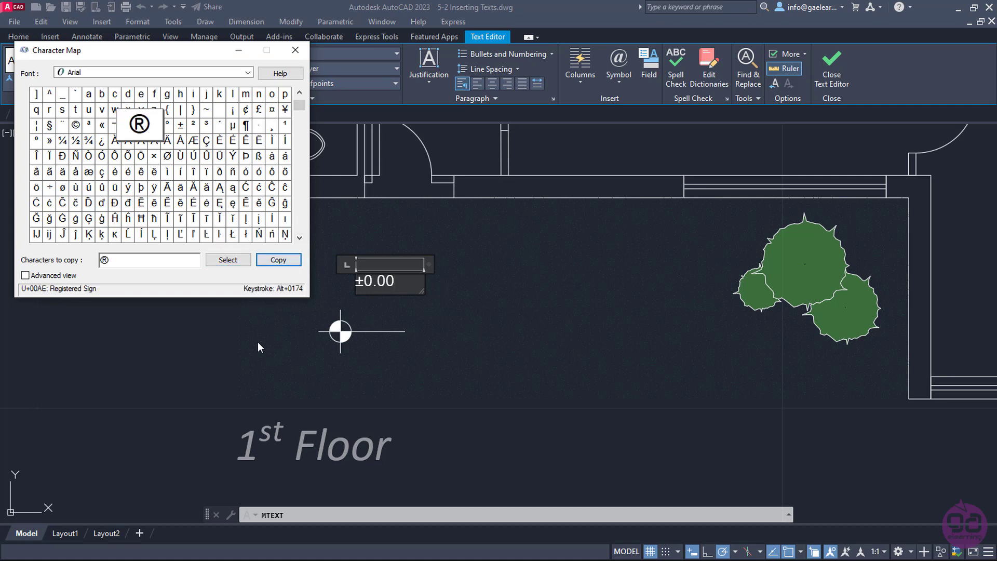
click(298, 55)
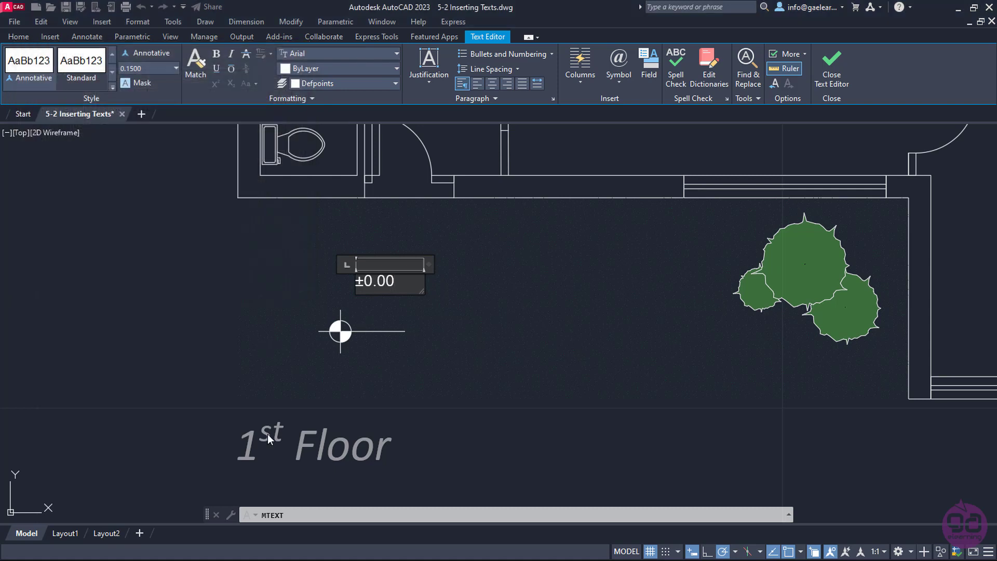
right_click(397, 292)
click(423, 261)
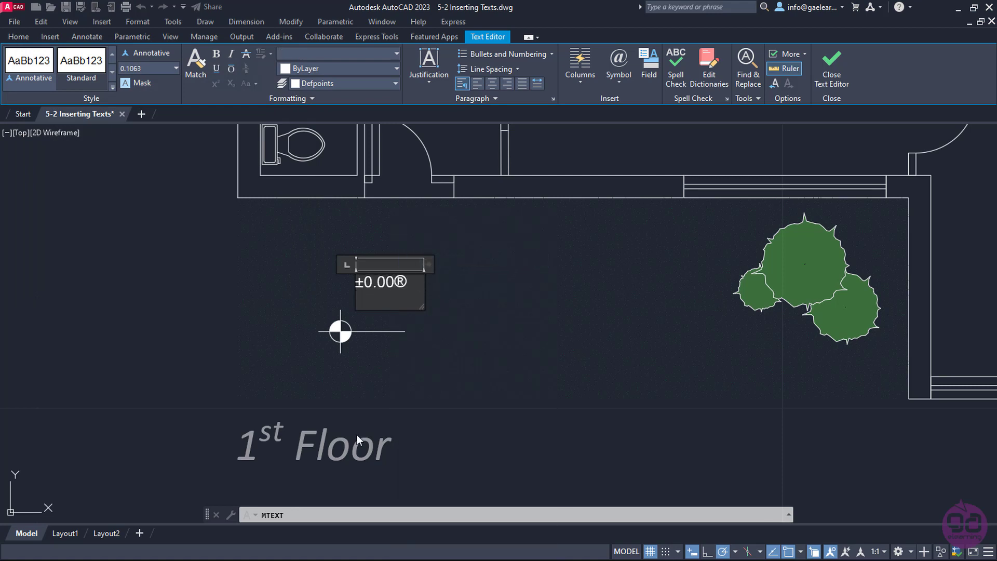
key(BackSpace)
key(BackSpace)
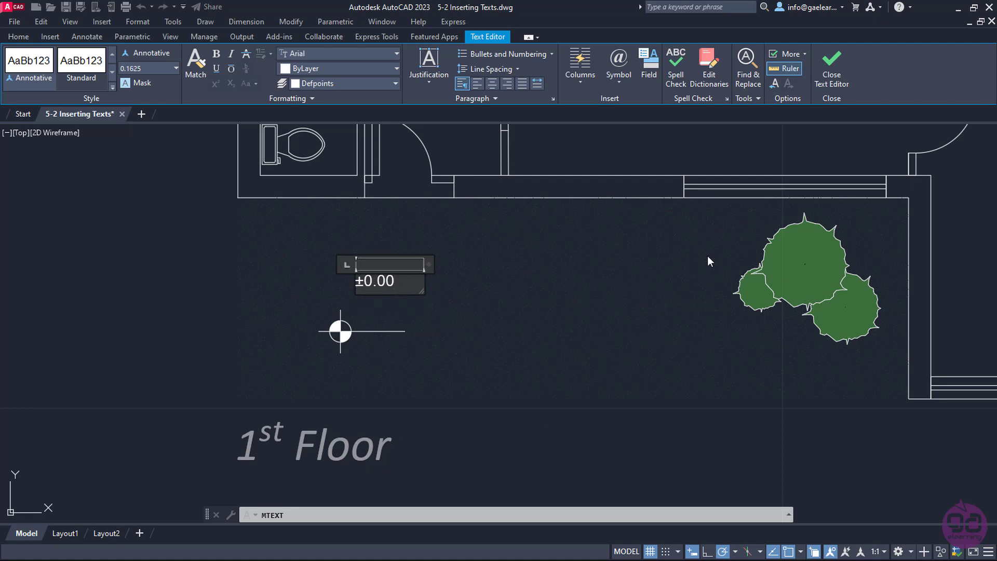
Step: Commit the '±0.00' text, select it as MText rather than the hatch, and open its context menu
click(844, 59)
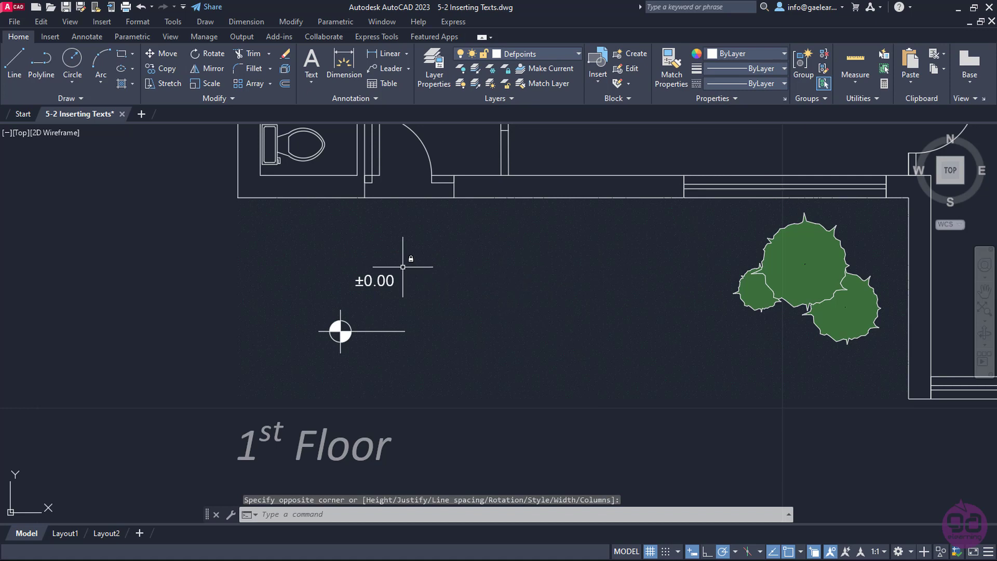
click(379, 277)
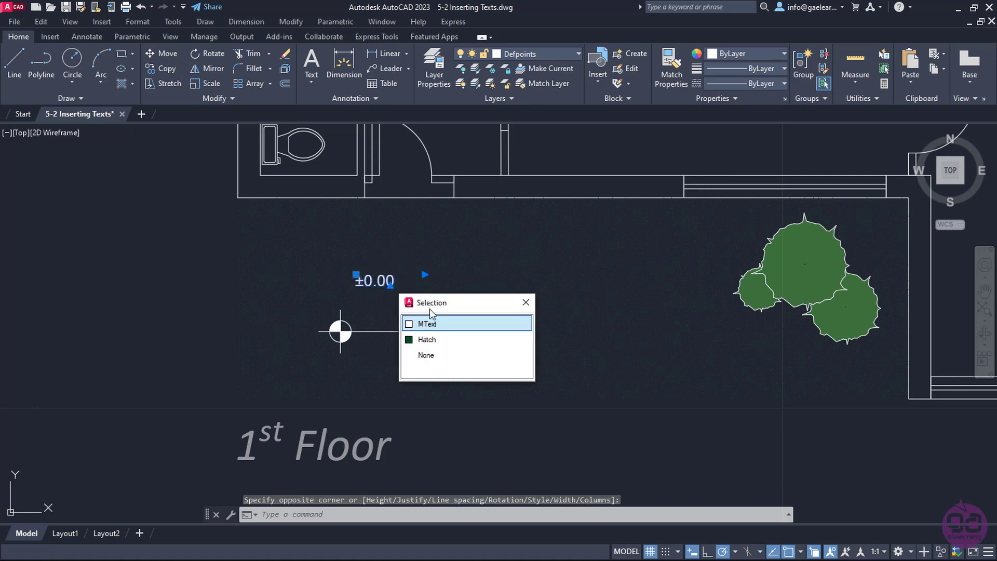
click(437, 323)
right_click(375, 304)
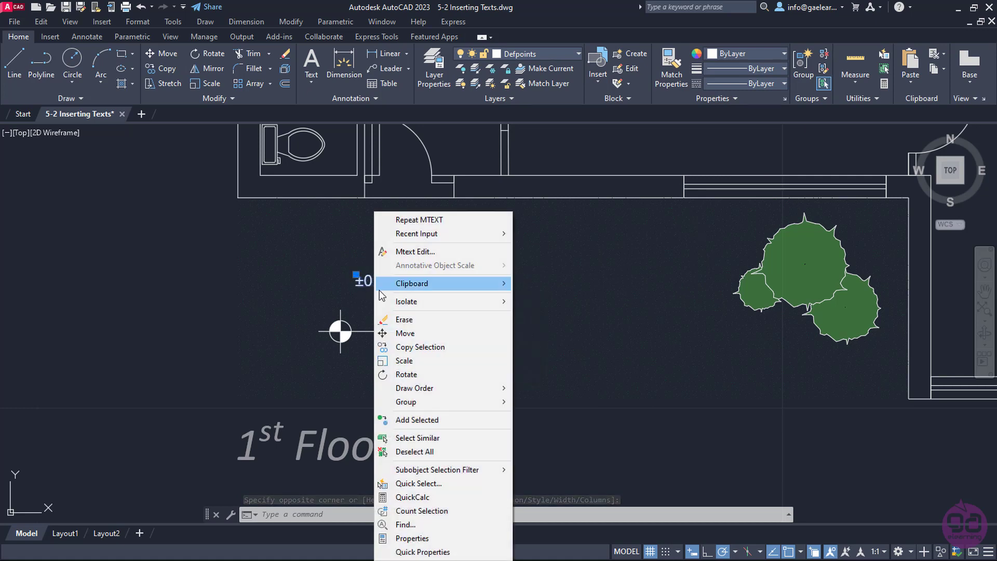
Step: Move the ±0.00 text using its insertion point as the base point, with Insertion snap on
click(404, 333)
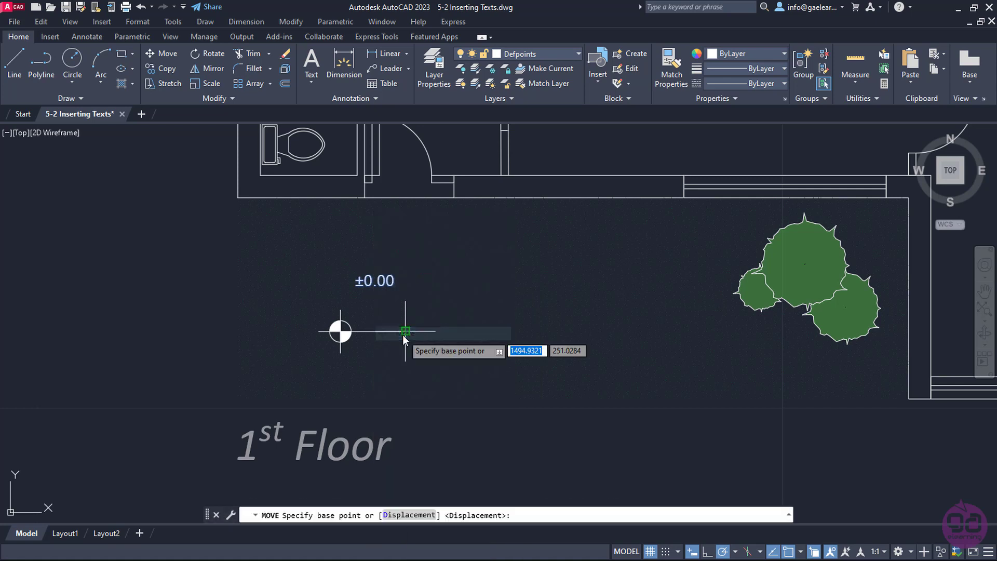
click(801, 550)
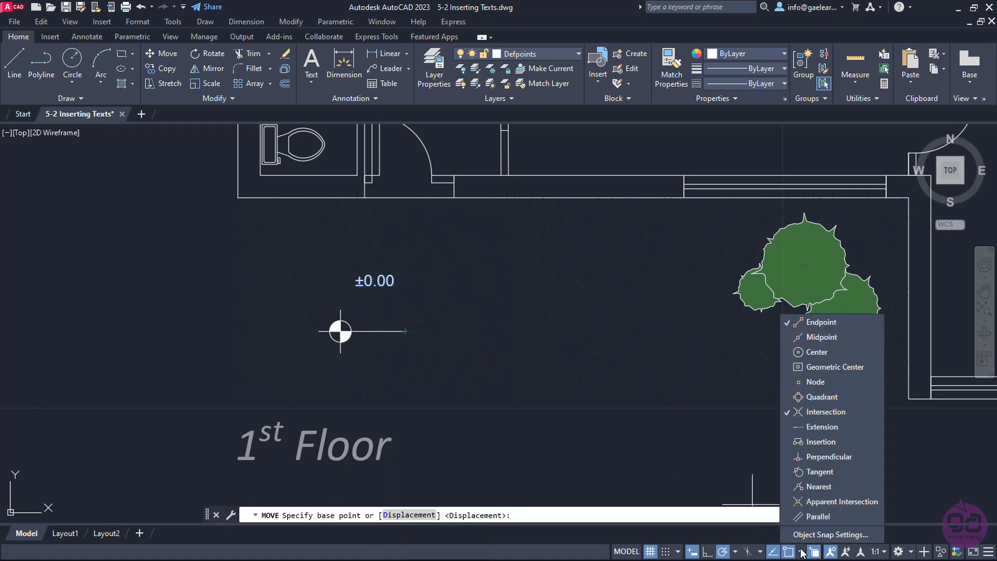
click(795, 441)
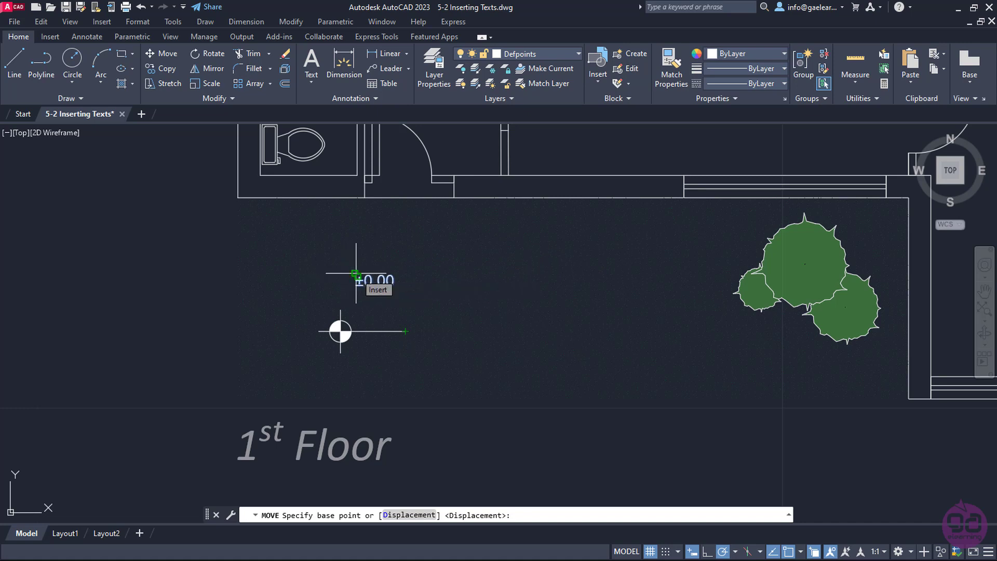
click(356, 273)
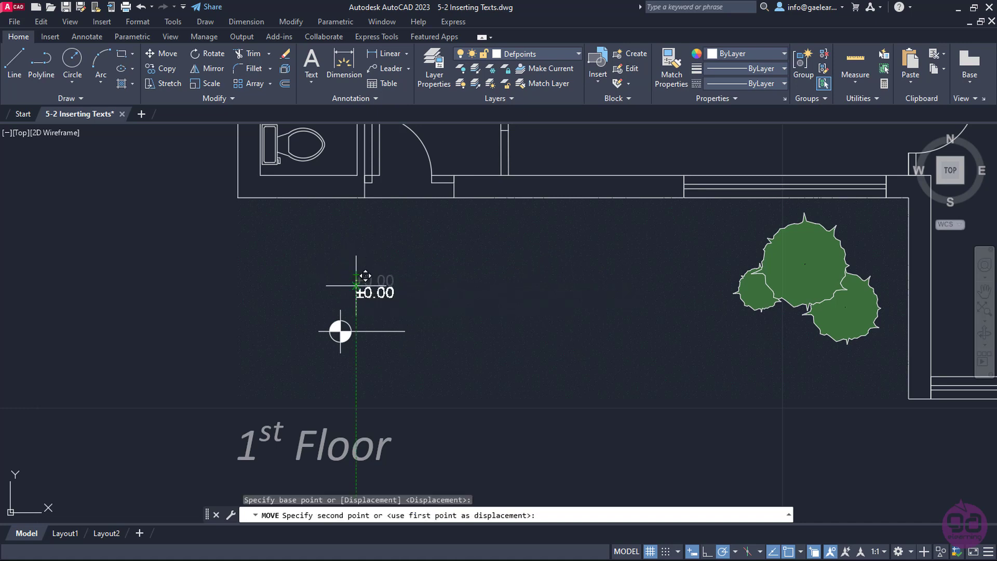